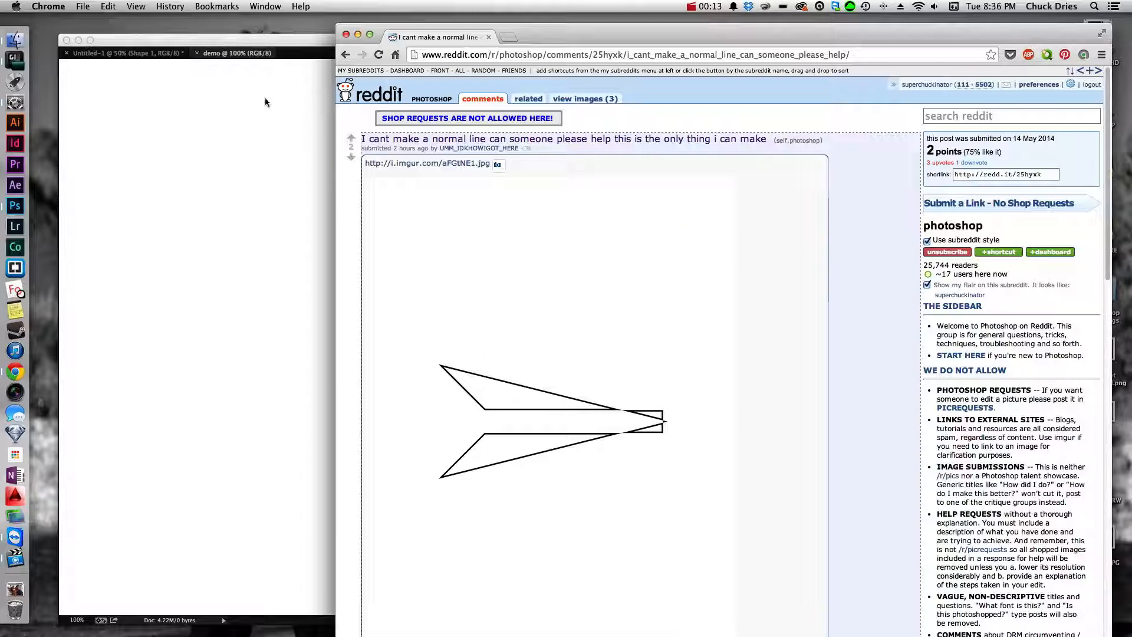
Step: Compare the reddit post's broken arrow-shaped line with the blank Photoshop canvas
{"action": "left_click", "coordinate": [280, 42]}
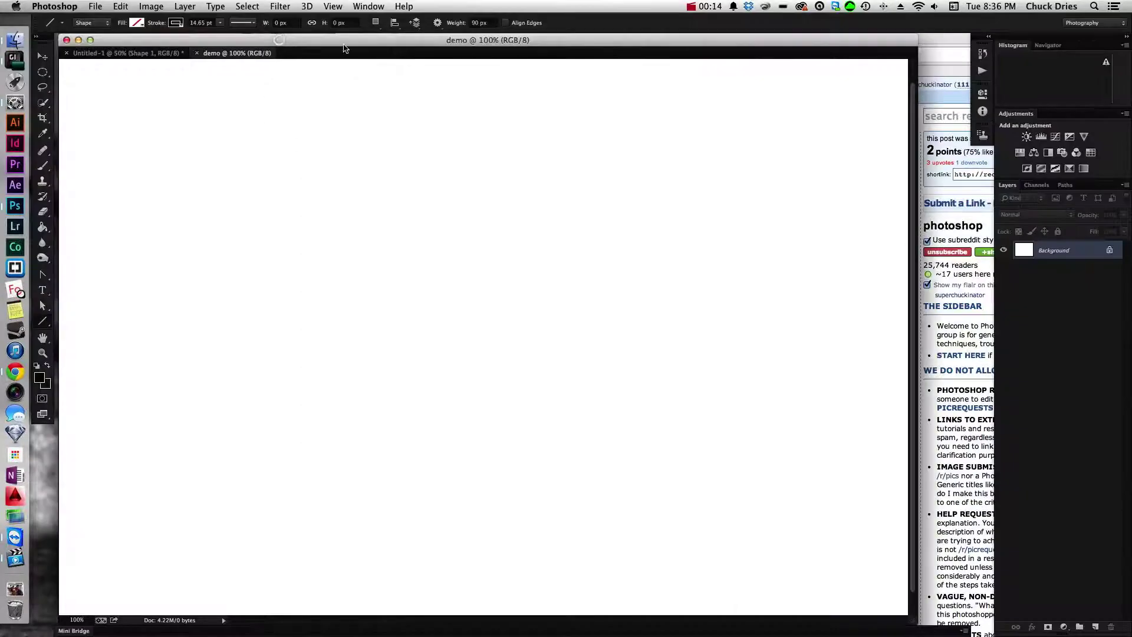
{"action": "left_click", "coordinate": [949, 227]}
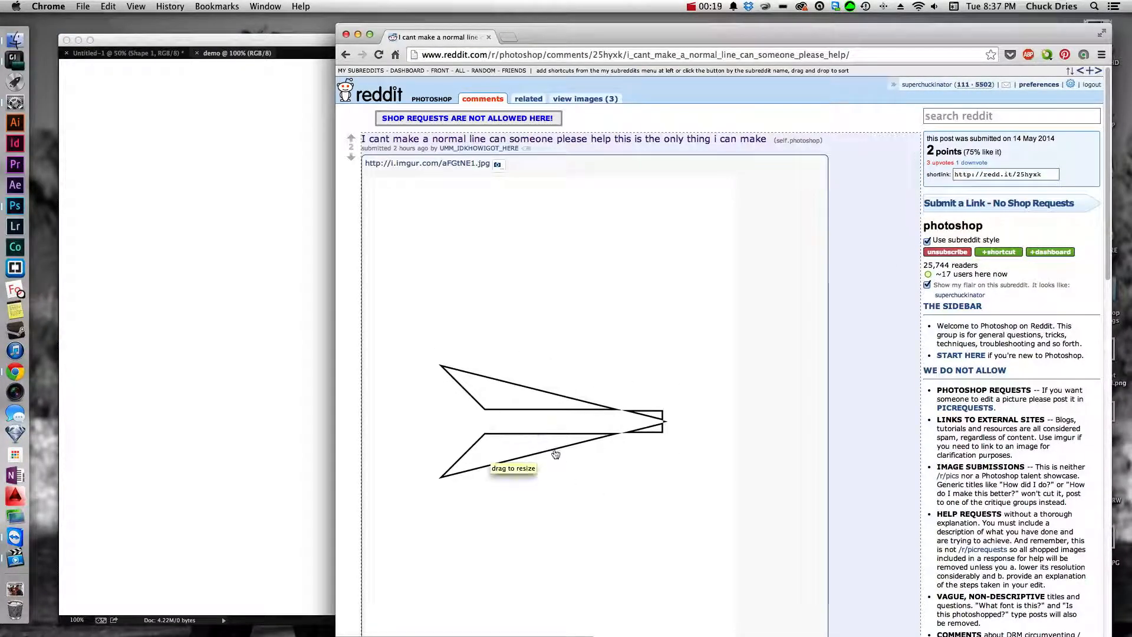
Step: Check the Line tool's Start arrowhead setting and draw then undo an arrow-tipped test line
{"action": "left_click", "coordinate": [266, 221]}
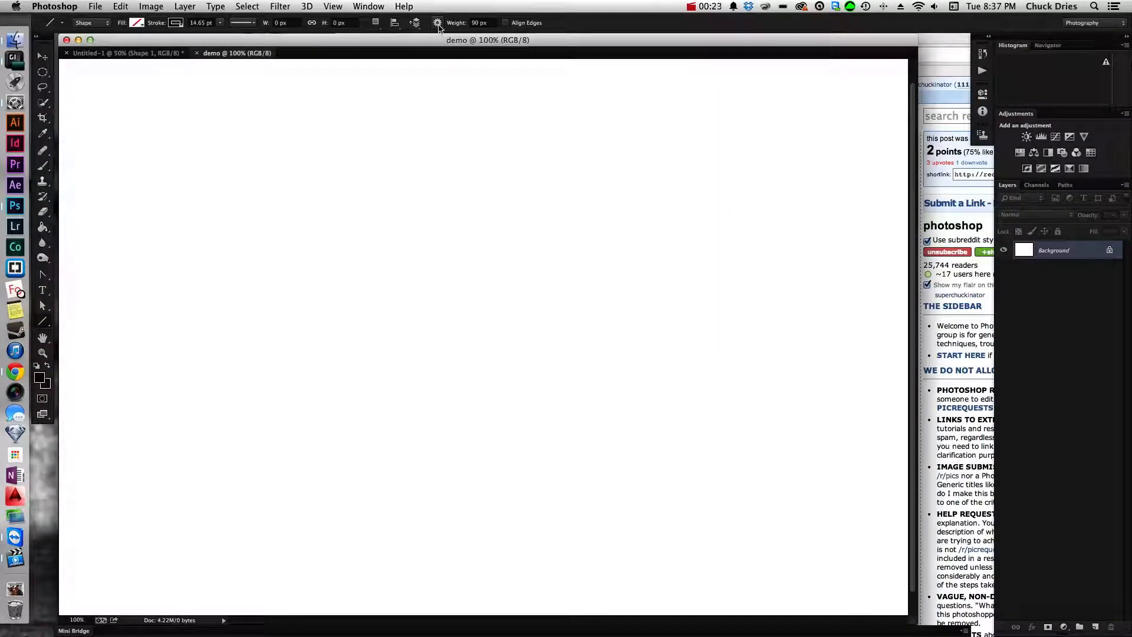
{"action": "left_click", "coordinate": [439, 23]}
{"action": "left_click", "coordinate": [408, 53]}
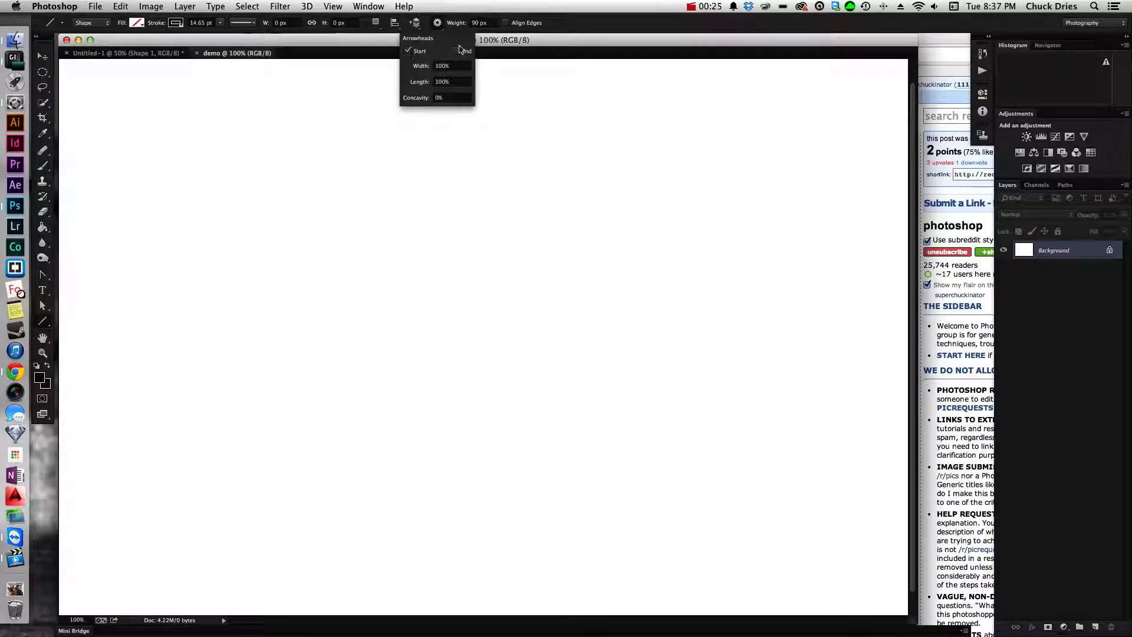
{"action": "left_click", "coordinate": [265, 222]}
{"action": "left_click_drag", "start_coordinate": [351, 225], "coordinate": [310, 230]}
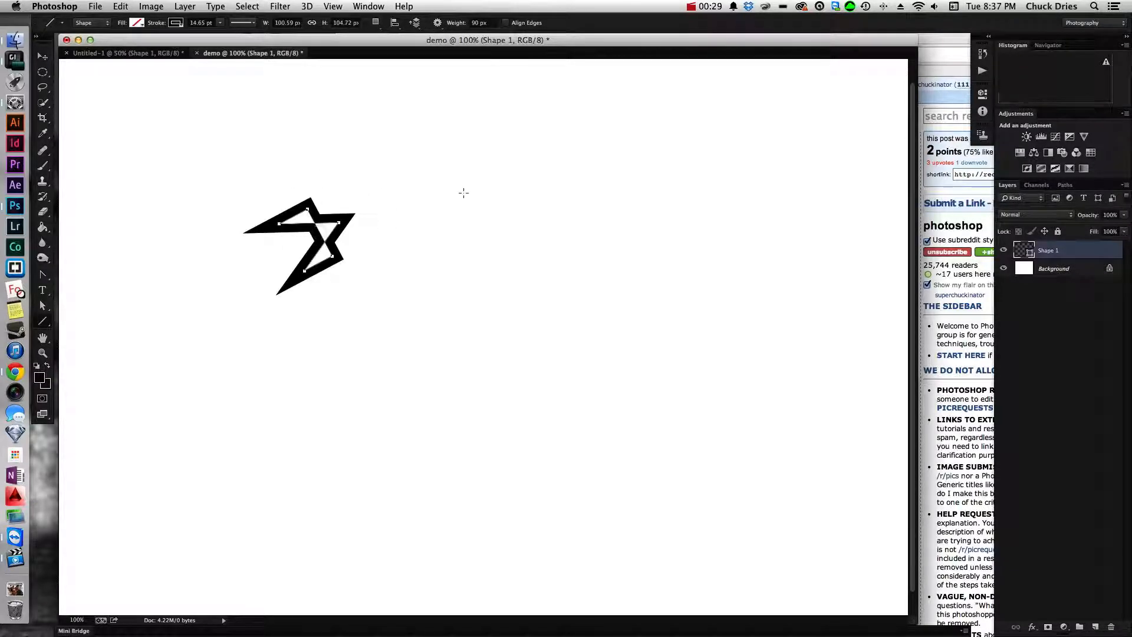
{"action": "key", "text": "super+z"}
Step: Try a longer arrowhead Length, undo that arrow, then switch off the Start arrowhead
{"action": "left_click", "coordinate": [439, 23]}
{"action": "left_click", "coordinate": [441, 82]}
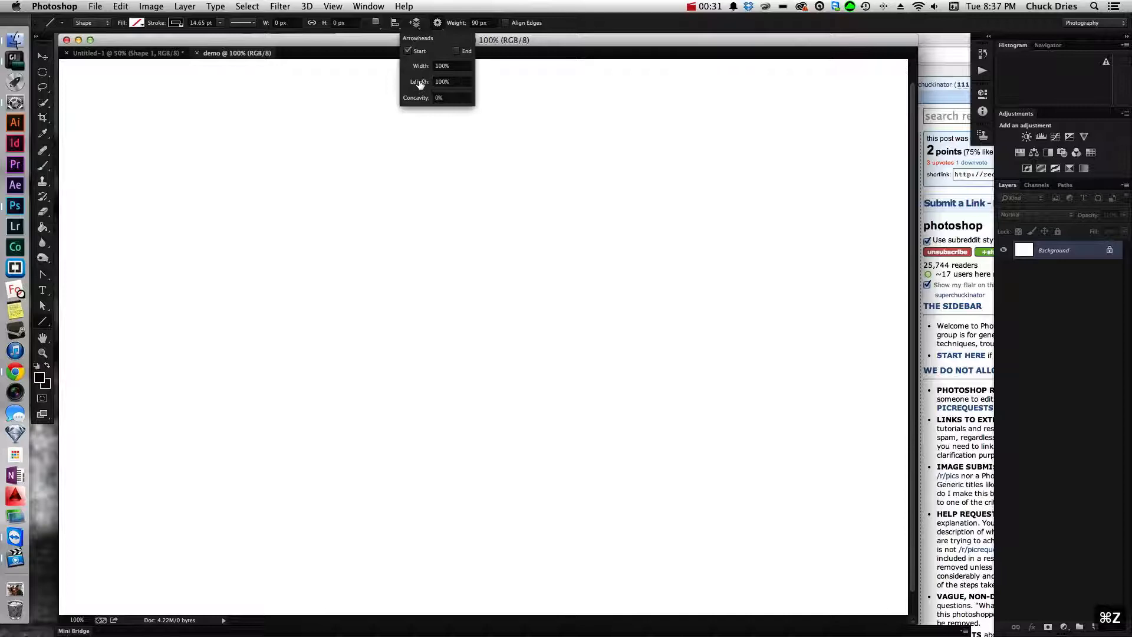
{"action": "double_click", "coordinate": [441, 81]}
{"action": "type", "text": "500"}
{"action": "key", "text": "Return"}
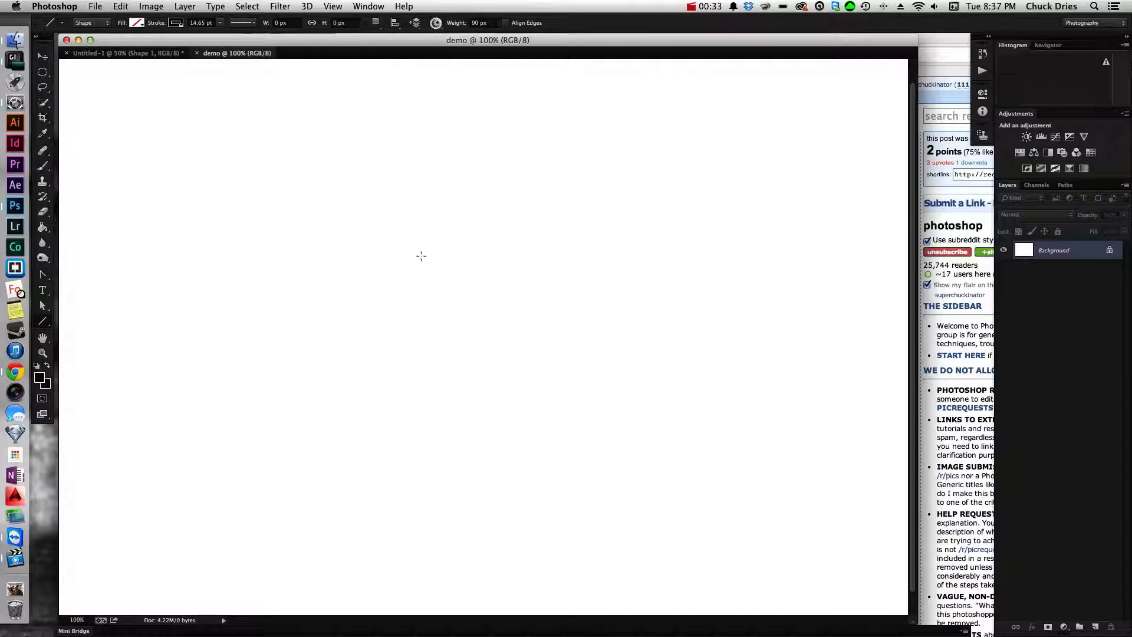
{"action": "mouse_move", "coordinate": [422, 256]}
{"action": "left_mouse_down"}
{"action": "mouse_move", "coordinate": [359, 290]}
{"action": "mouse_move", "coordinate": [367, 283]}
{"action": "left_mouse_up"}
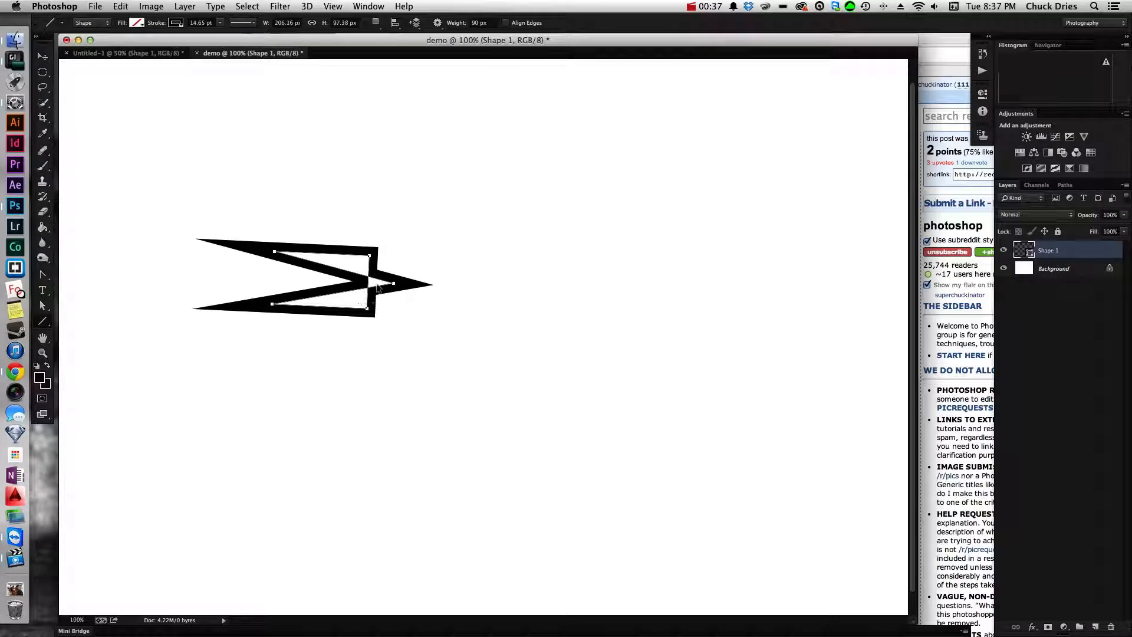
{"action": "key", "text": "super+z"}
{"action": "left_click", "coordinate": [437, 23]}
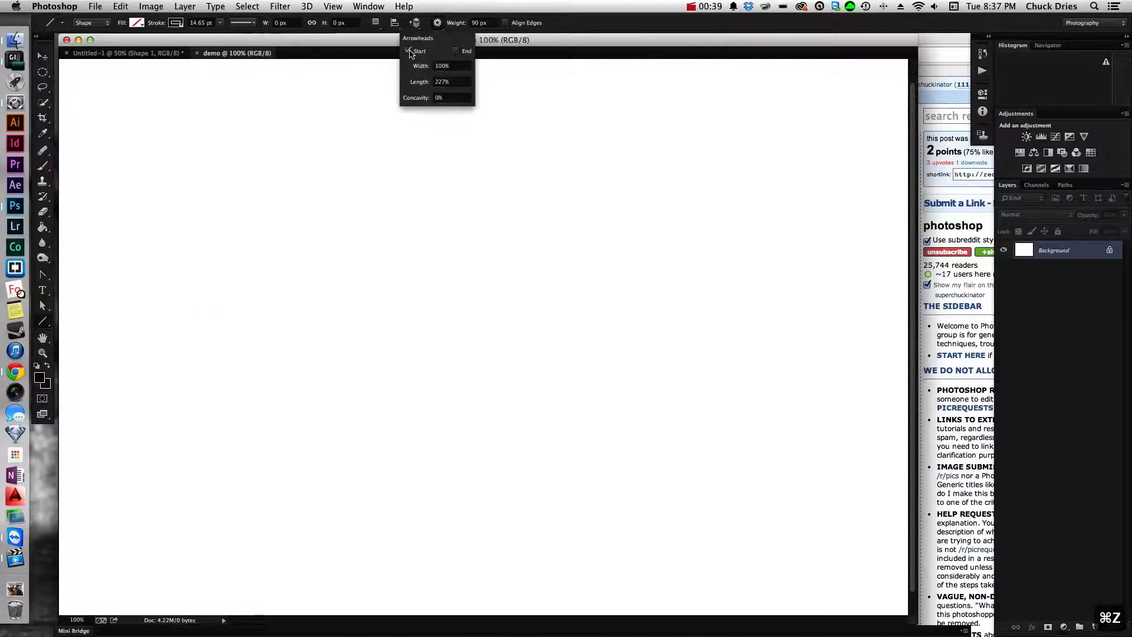
Step: Draw and undo several diagonal lines that each come out as hollow outlined boxes
{"action": "left_click_drag", "start_coordinate": [209, 199], "coordinate": [614, 266]}
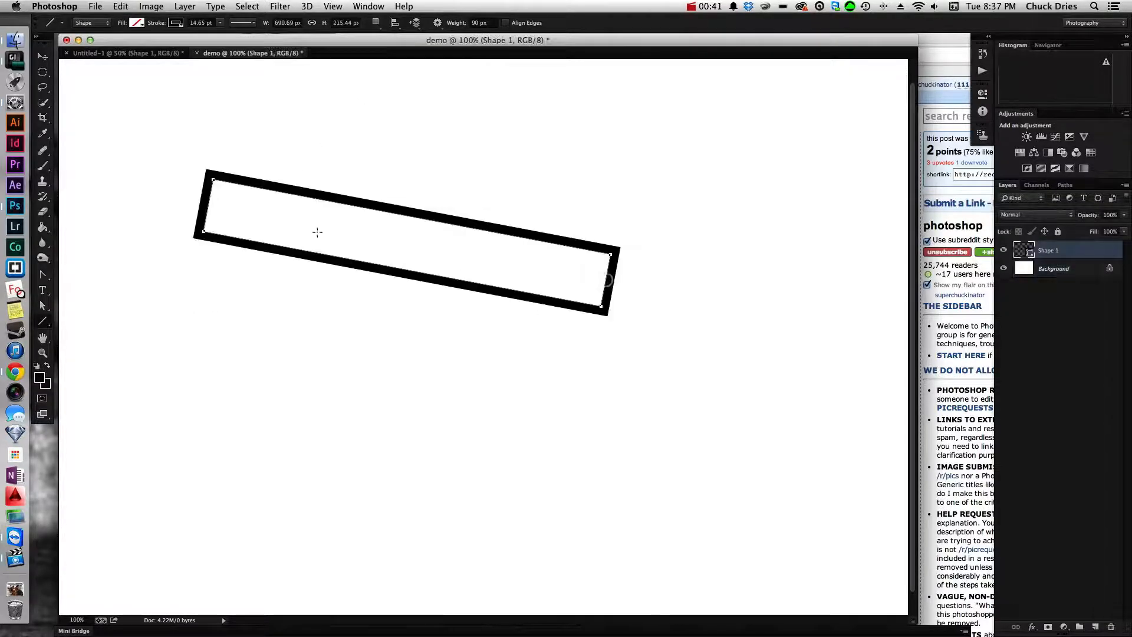
{"action": "key", "text": "super+z"}
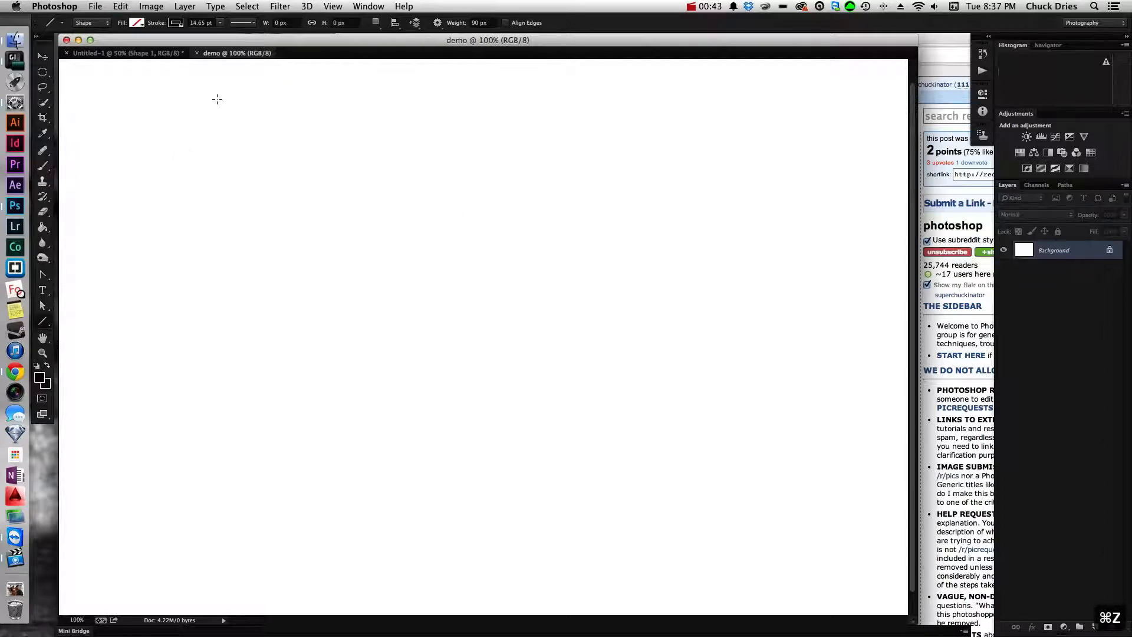
{"action": "left_click_drag", "start_coordinate": [227, 154], "coordinate": [785, 412]}
{"action": "key", "text": "super+z"}
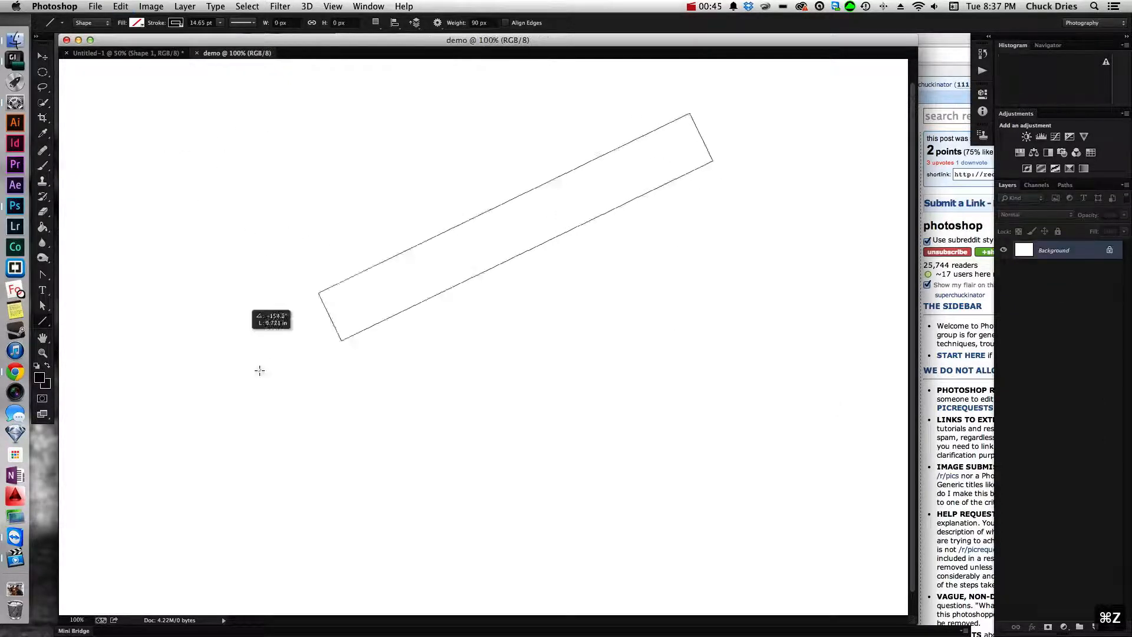
{"action": "left_click_drag", "start_coordinate": [711, 111], "coordinate": [235, 381]}
{"action": "key", "text": "super+z"}
{"action": "left_click_drag", "start_coordinate": [212, 168], "coordinate": [671, 462]}
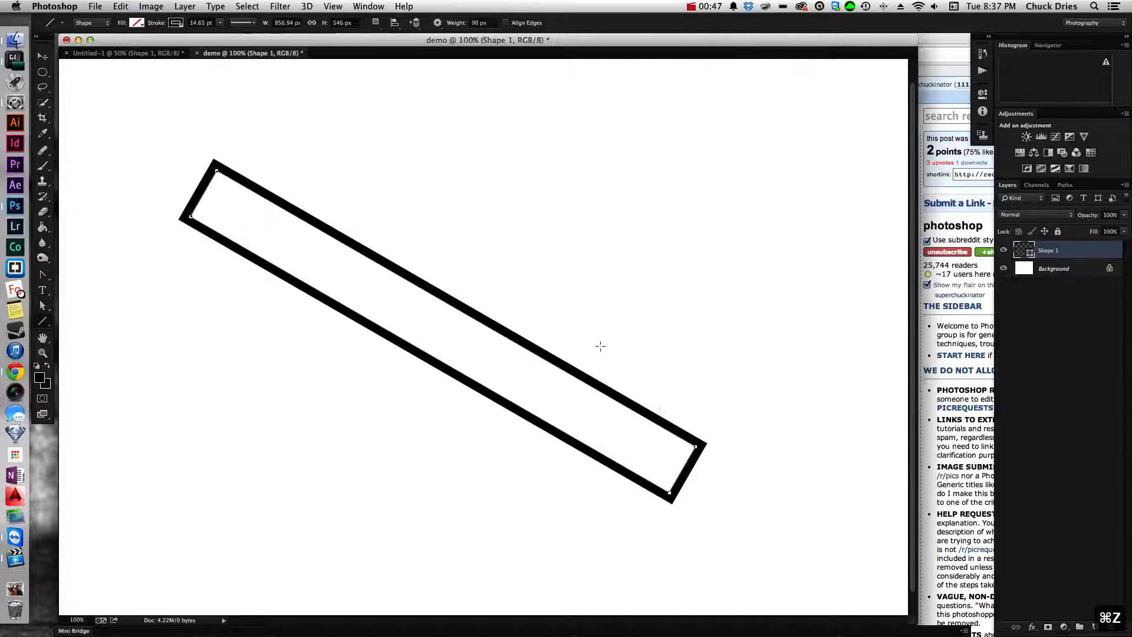
{"action": "key", "text": "super+z"}
Step: Keep redrawing tilted boxes, ending with a steeper thick-outlined hollow box at centre
{"action": "left_click_drag", "start_coordinate": [681, 168], "coordinate": [235, 398]}
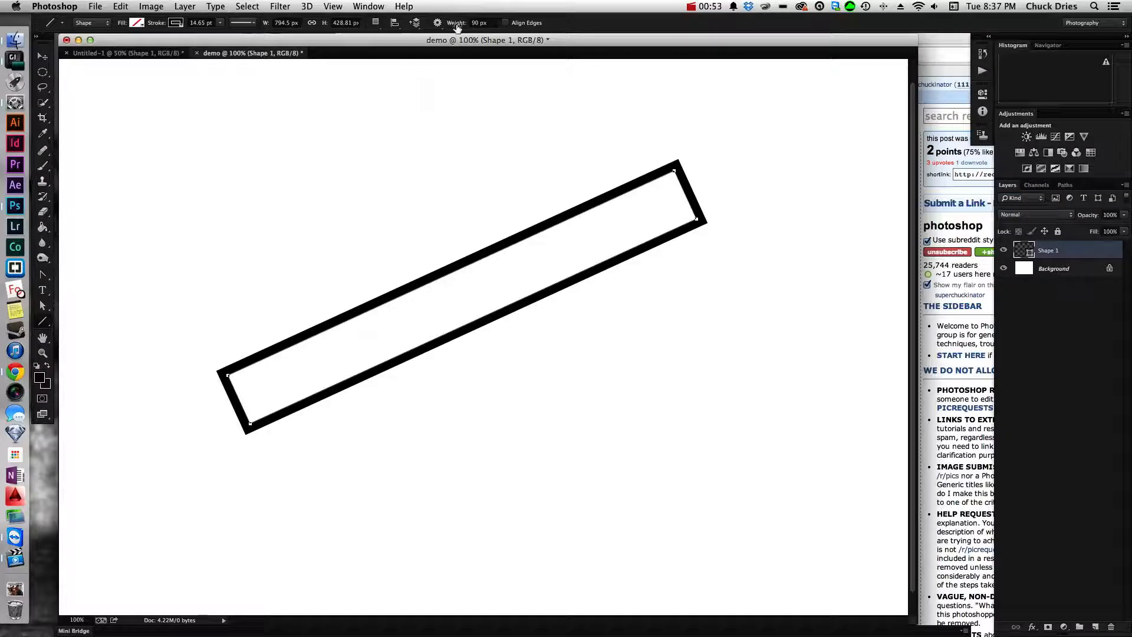
{"action": "key", "text": "super+z"}
{"action": "left_click_drag", "start_coordinate": [305, 217], "coordinate": [734, 264]}
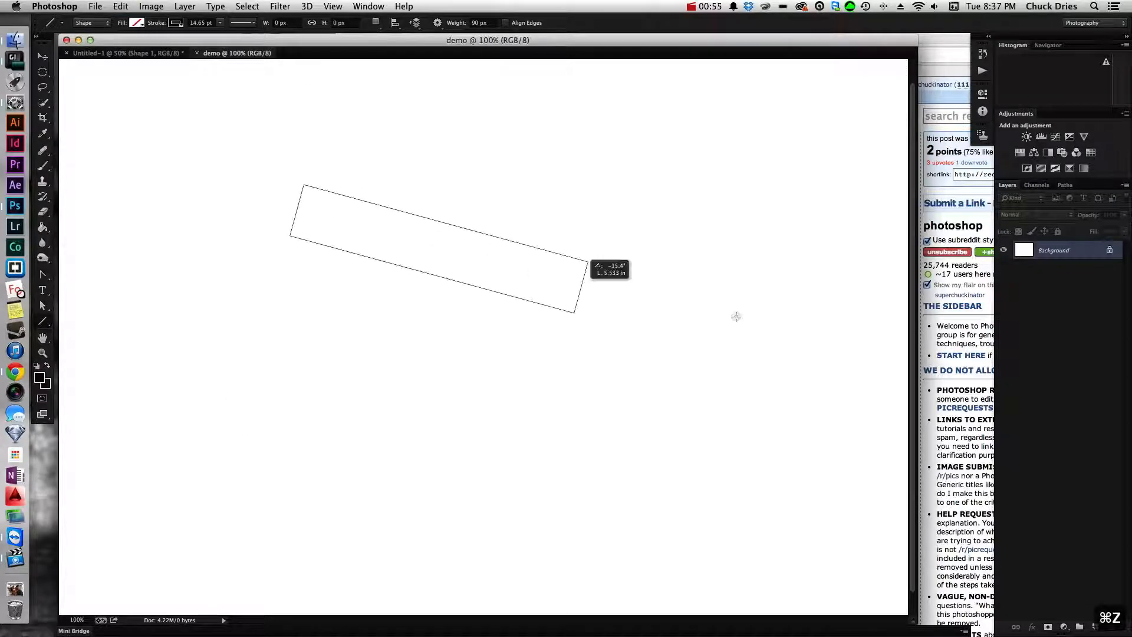
{"action": "key", "text": "super+z"}
{"action": "left_click_drag", "start_coordinate": [719, 137], "coordinate": [354, 305]}
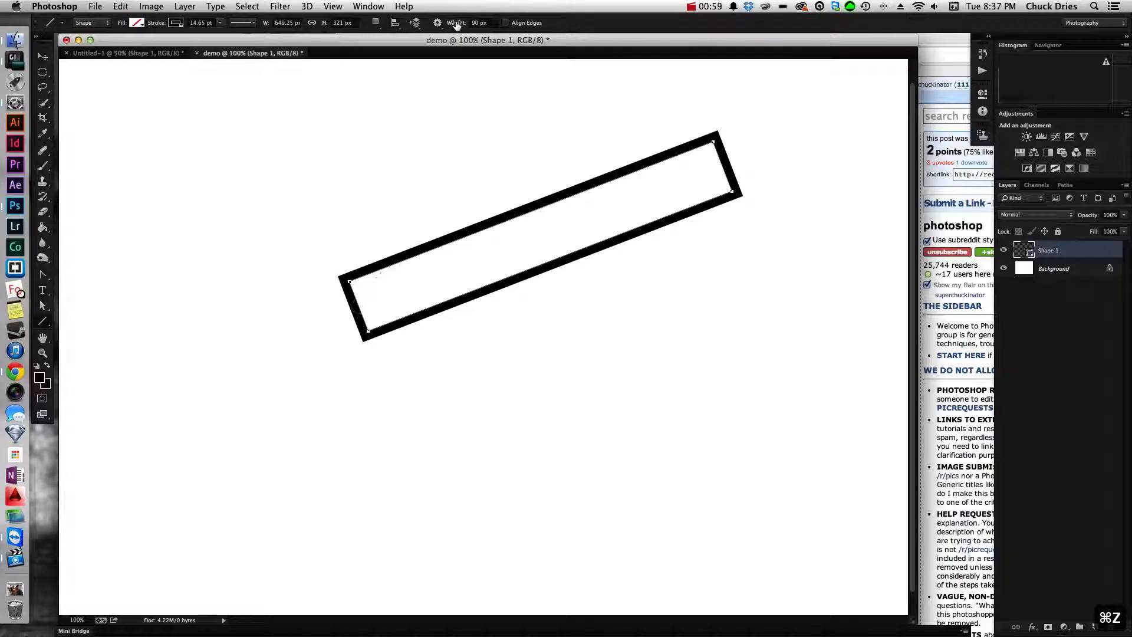
{"action": "key", "text": "super+z"}
{"action": "left_click_drag", "start_coordinate": [531, 105], "coordinate": [369, 317]}
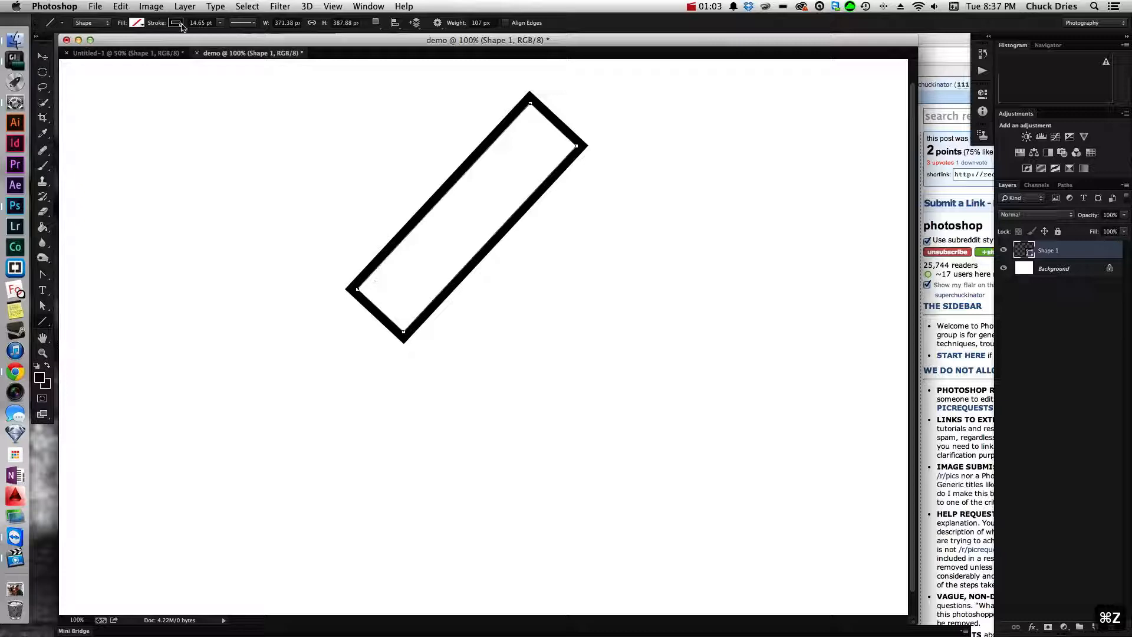
Step: Give the shape a solid black fill and remove its stroke, sliding stroke width to zero
{"action": "left_click", "coordinate": [135, 23]}
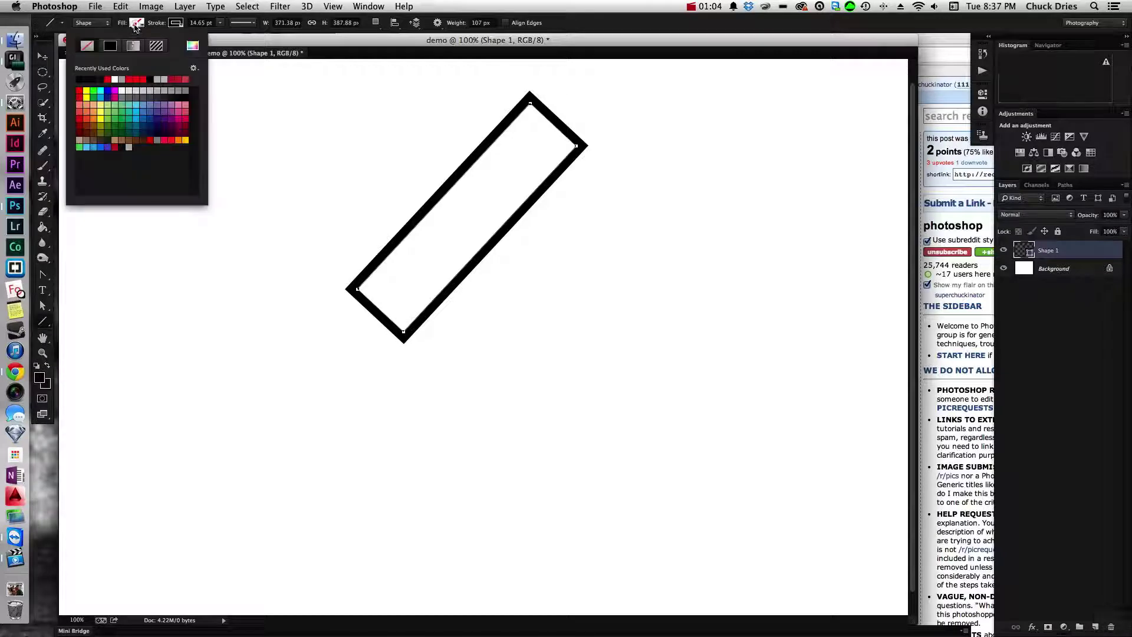
{"action": "left_click", "coordinate": [109, 51]}
{"action": "left_click", "coordinate": [135, 24]}
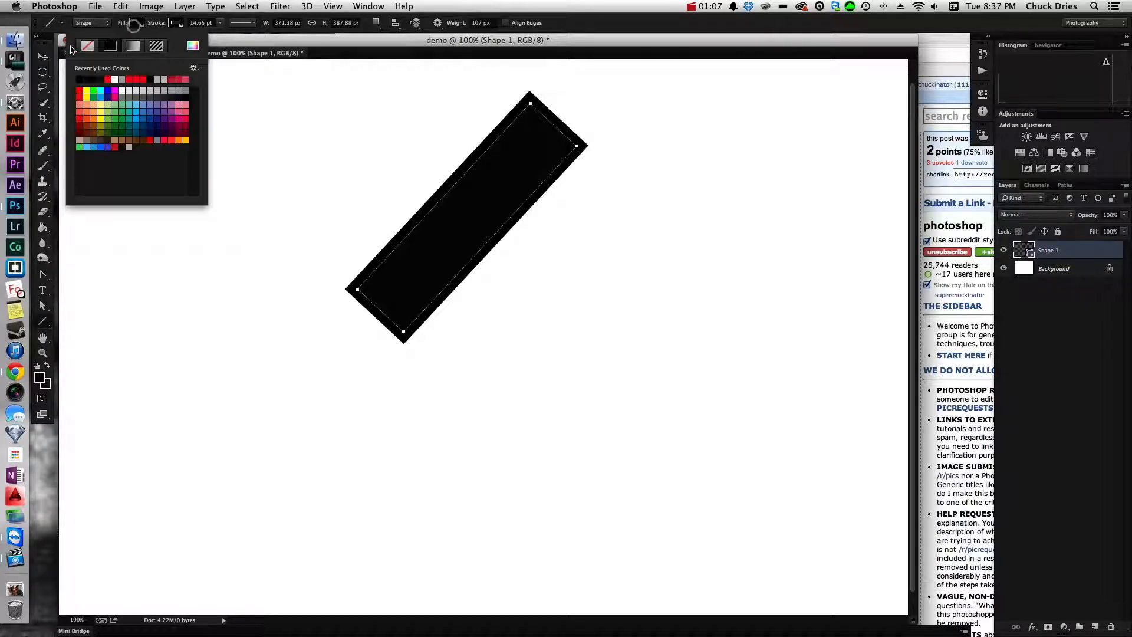
{"action": "left_click", "coordinate": [87, 47]}
{"action": "left_click", "coordinate": [175, 23]}
{"action": "left_click", "coordinate": [126, 47]}
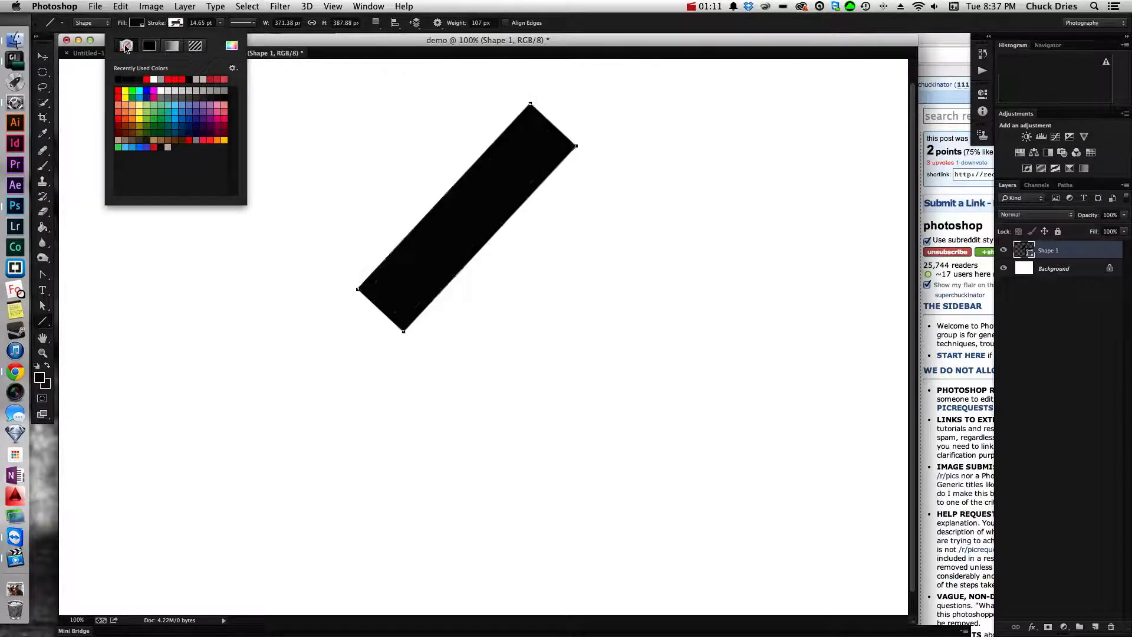
{"action": "left_click", "coordinate": [175, 23]}
{"action": "left_click", "coordinate": [214, 23]}
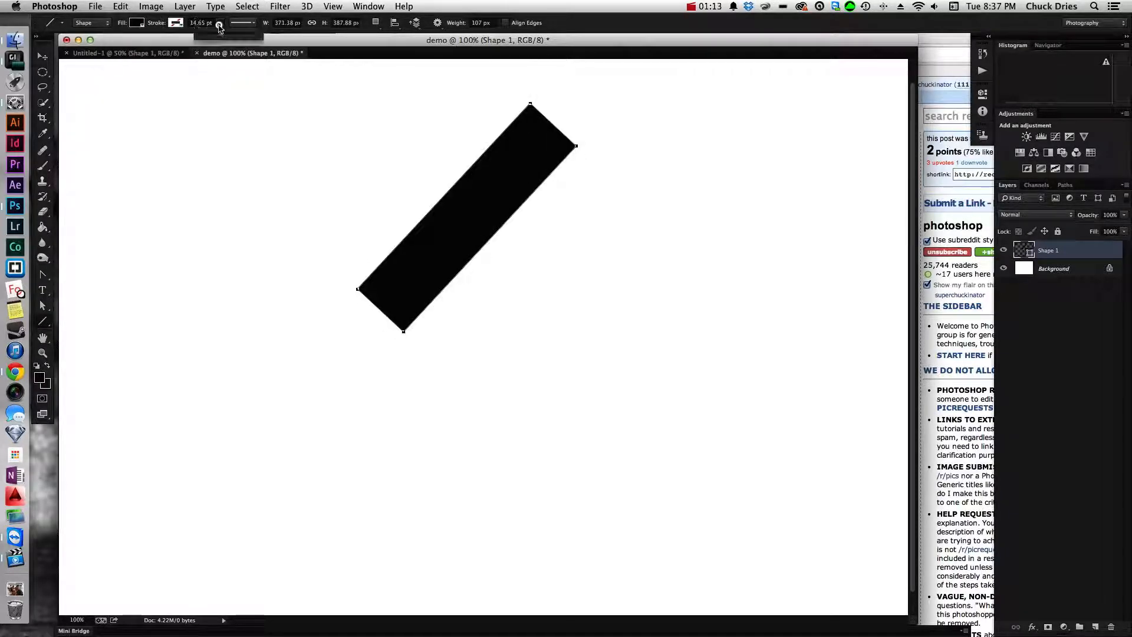
{"action": "left_click_drag", "start_coordinate": [220, 35], "coordinate": [197, 36]}
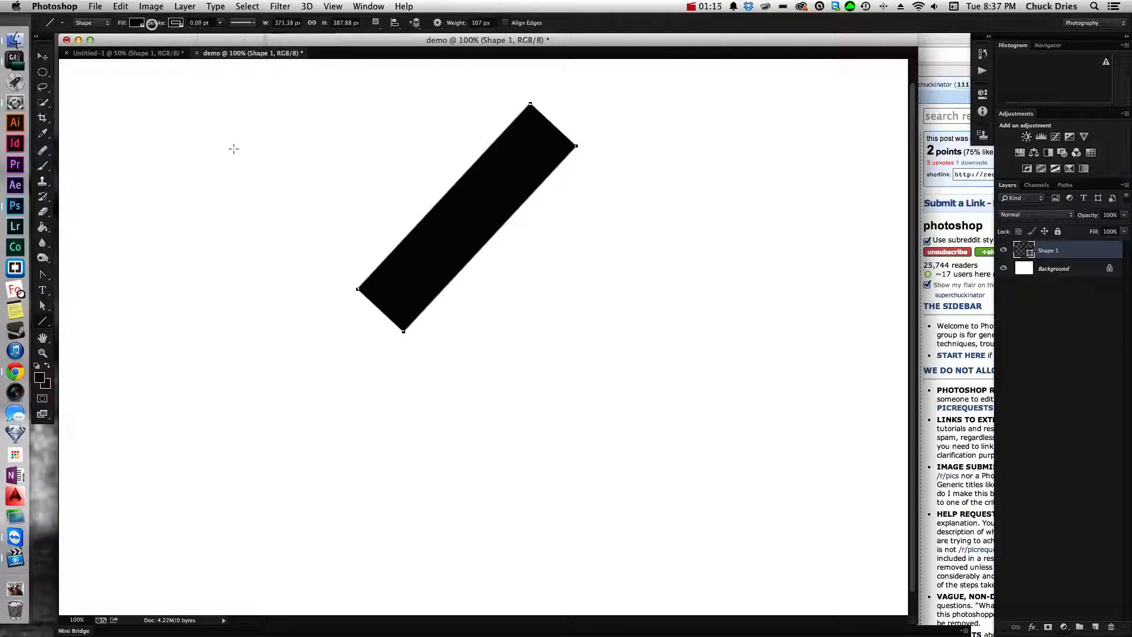
Step: Draw and undo a second black bar, then set the line Weight to 34 px
{"action": "left_click_drag", "start_coordinate": [197, 167], "coordinate": [619, 350]}
{"action": "key", "text": "super+z"}
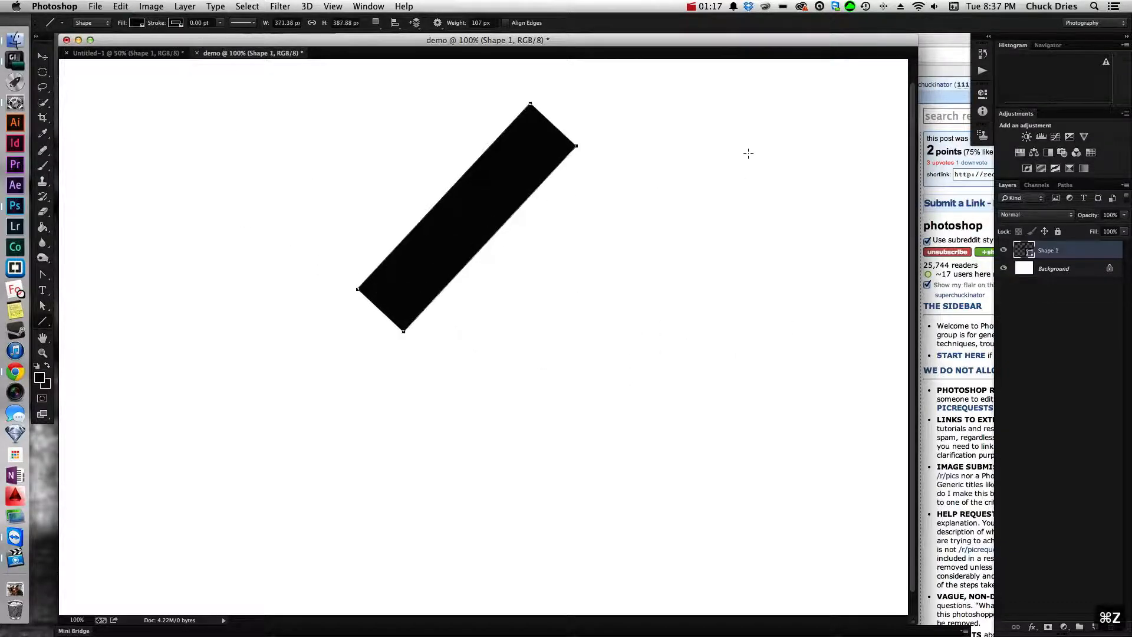
{"action": "key", "text": "super+alt+z"}
{"action": "key", "text": "super+shift+z"}
{"action": "left_click", "coordinate": [485, 22]}
{"action": "type", "text": "34"}
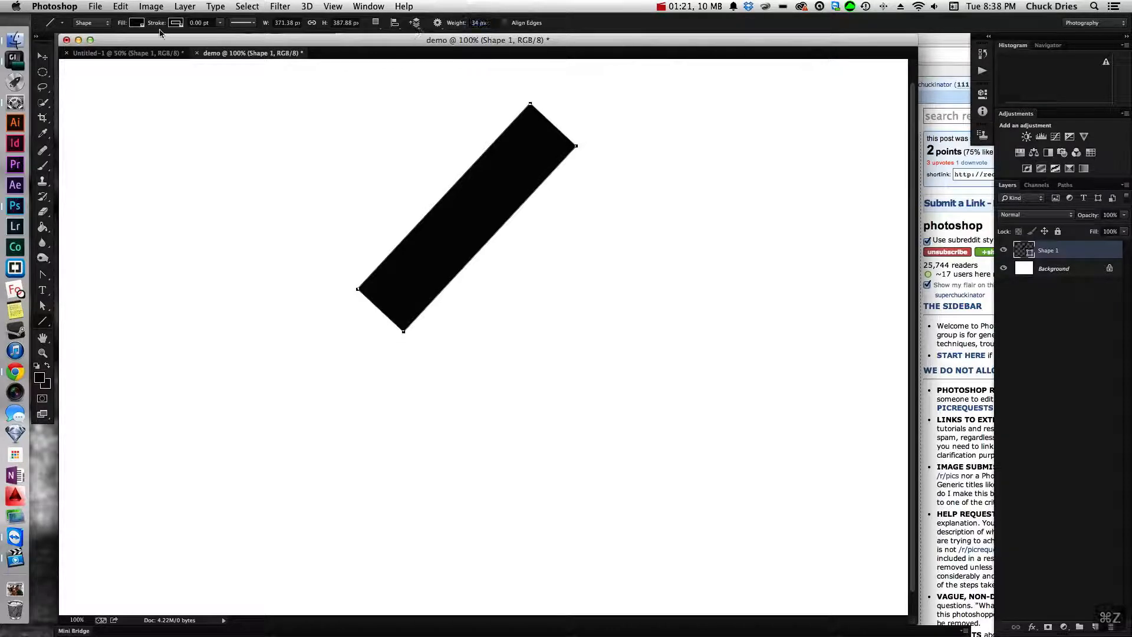
Step: Review the stroke colour, fill colour and stroke style popups without changing them
{"action": "left_click", "coordinate": [176, 22]}
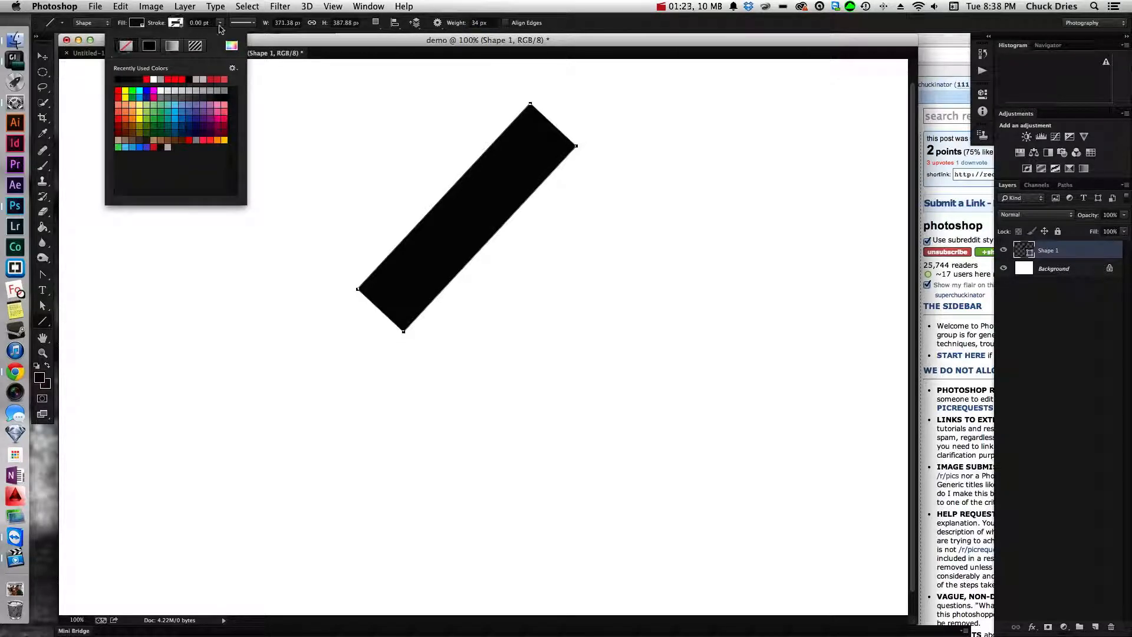
{"action": "left_click", "coordinate": [221, 23]}
{"action": "left_click", "coordinate": [139, 24]}
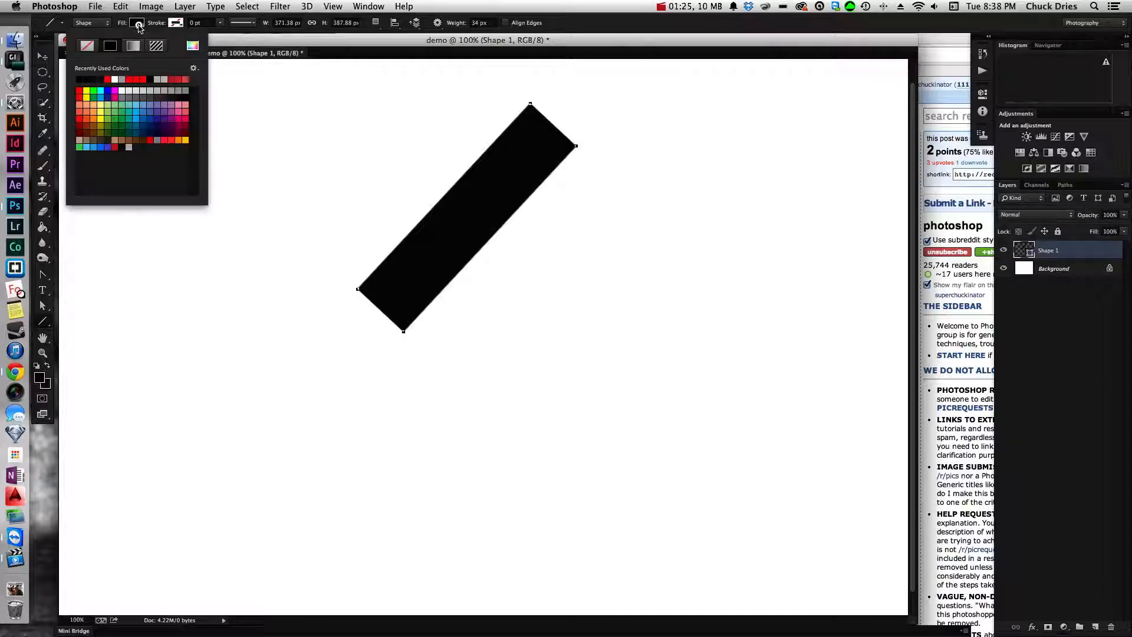
{"action": "left_click", "coordinate": [111, 49]}
{"action": "left_click", "coordinate": [248, 24]}
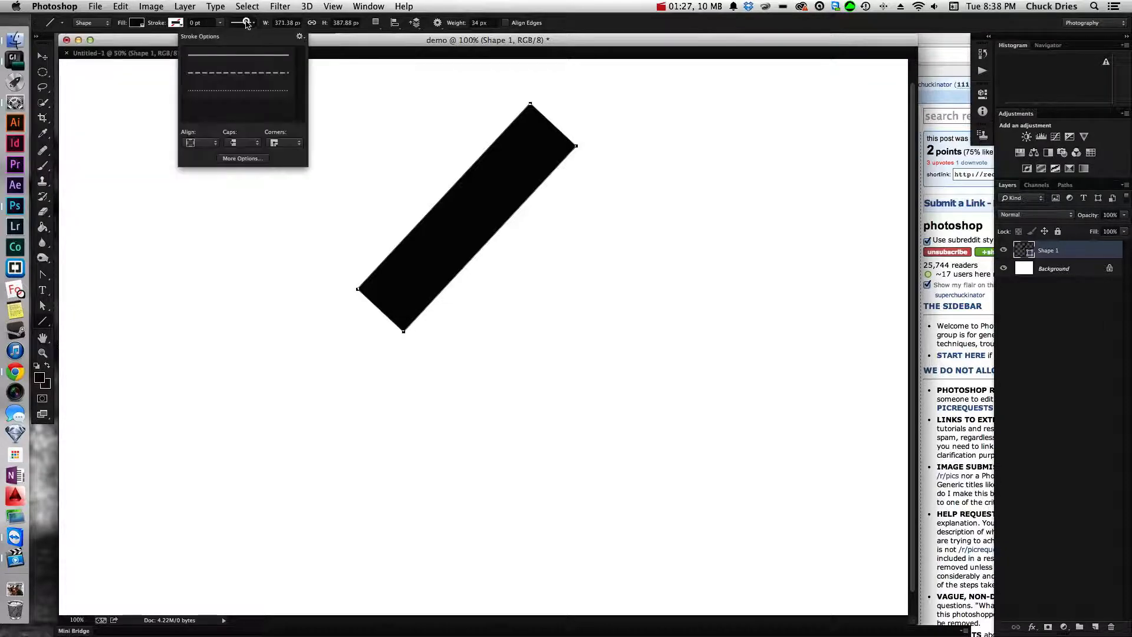
{"action": "left_click", "coordinate": [325, 94]}
Step: Draw four thin diagonal test bars, then step back until only the first rectangle remains
{"action": "left_click_drag", "start_coordinate": [711, 160], "coordinate": [468, 452]}
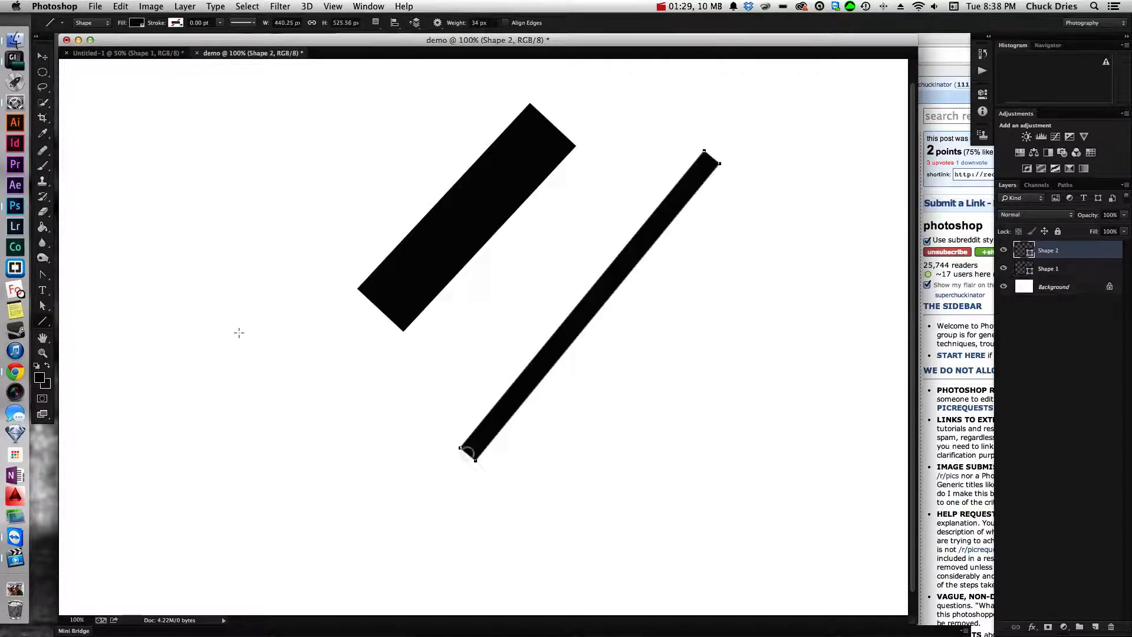
{"action": "left_click_drag", "start_coordinate": [177, 190], "coordinate": [766, 384]}
{"action": "left_click_drag", "start_coordinate": [795, 148], "coordinate": [301, 513]}
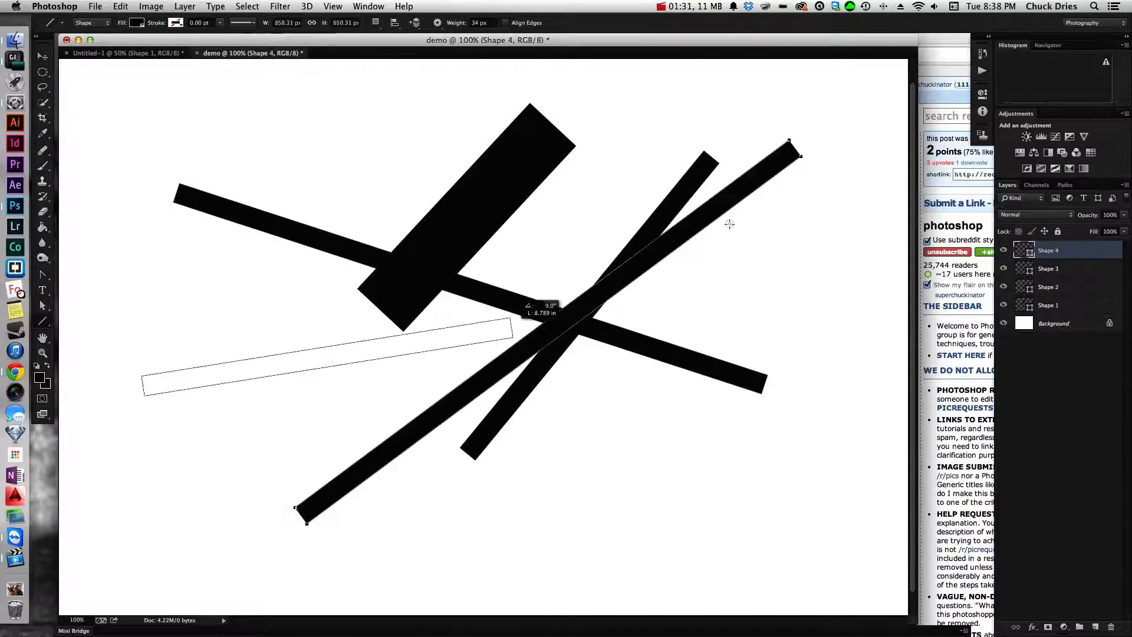
{"action": "left_click_drag", "start_coordinate": [145, 387], "coordinate": [659, 243]}
{"action": "key", "text": "super+z"}
{"action": "key", "text": "super+z"}
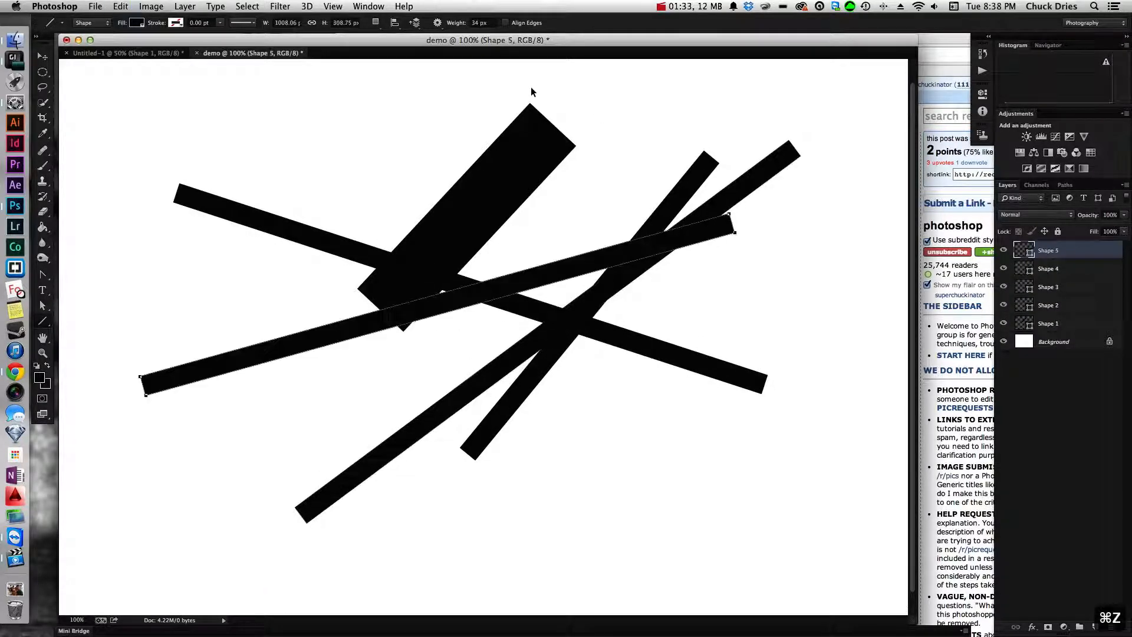
{"action": "key", "text": "super+alt+z"}
{"action": "key", "text": "super+alt+z"}
{"action": "key", "text": "super+alt+z"}
{"action": "key", "text": "super+alt+z"}
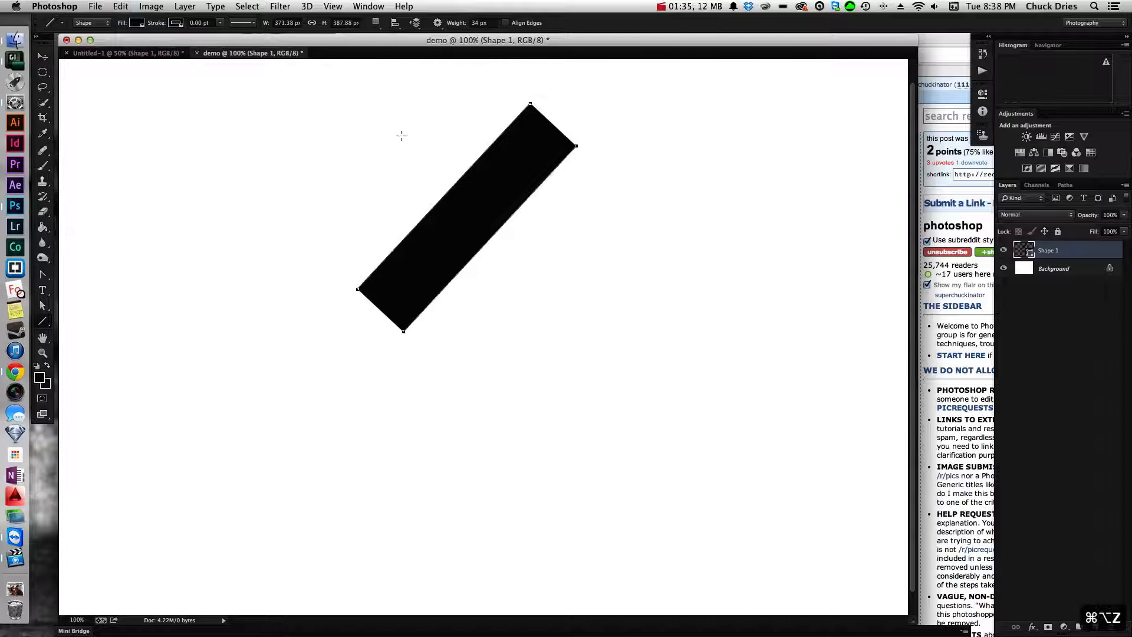
Step: Draw a thin diagonal bar as Shape 2 and delete the thick rectangle's layer
{"action": "left_click_drag", "start_coordinate": [353, 449], "coordinate": [782, 185]}
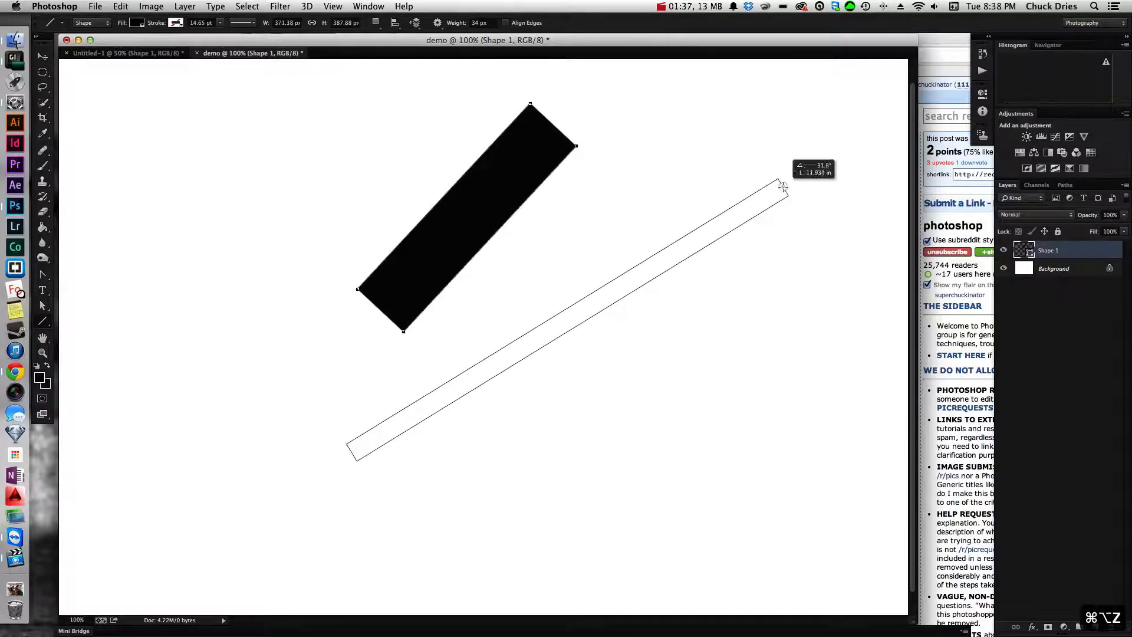
{"action": "left_click", "coordinate": [1061, 269]}
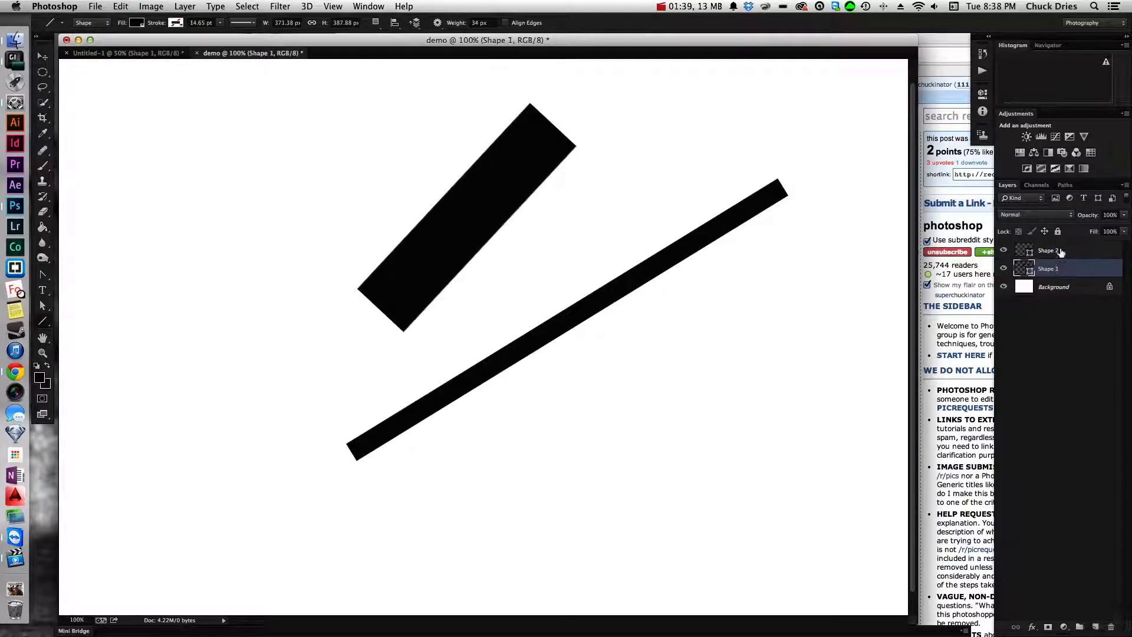
{"action": "key", "text": "BackSpace"}
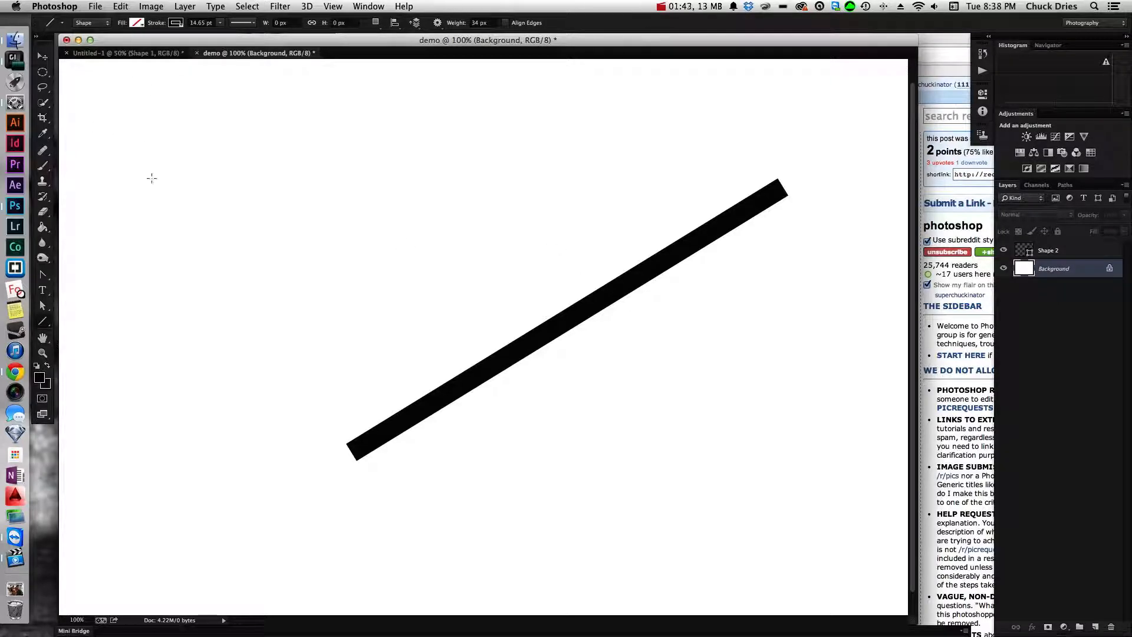
Step: Select the thin bar and set its stroke width to 0 pt
{"action": "left_click", "coordinate": [1054, 250]}
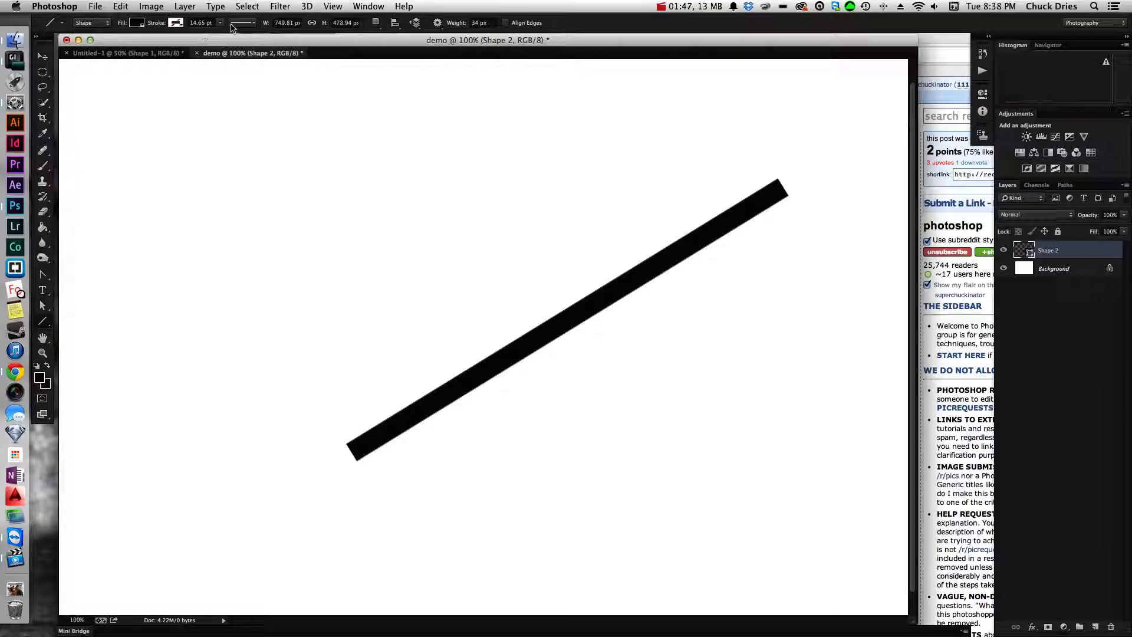
{"action": "left_click_drag", "start_coordinate": [220, 24], "coordinate": [180, 30]}
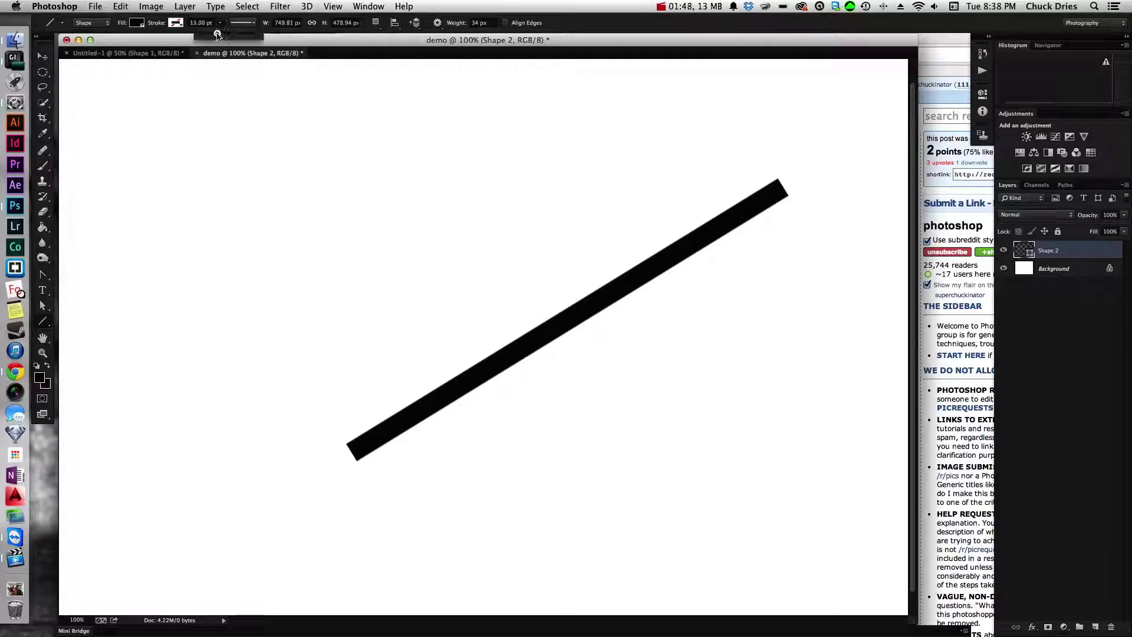
{"action": "left_click", "coordinate": [177, 24]}
{"action": "left_click", "coordinate": [165, 23]}
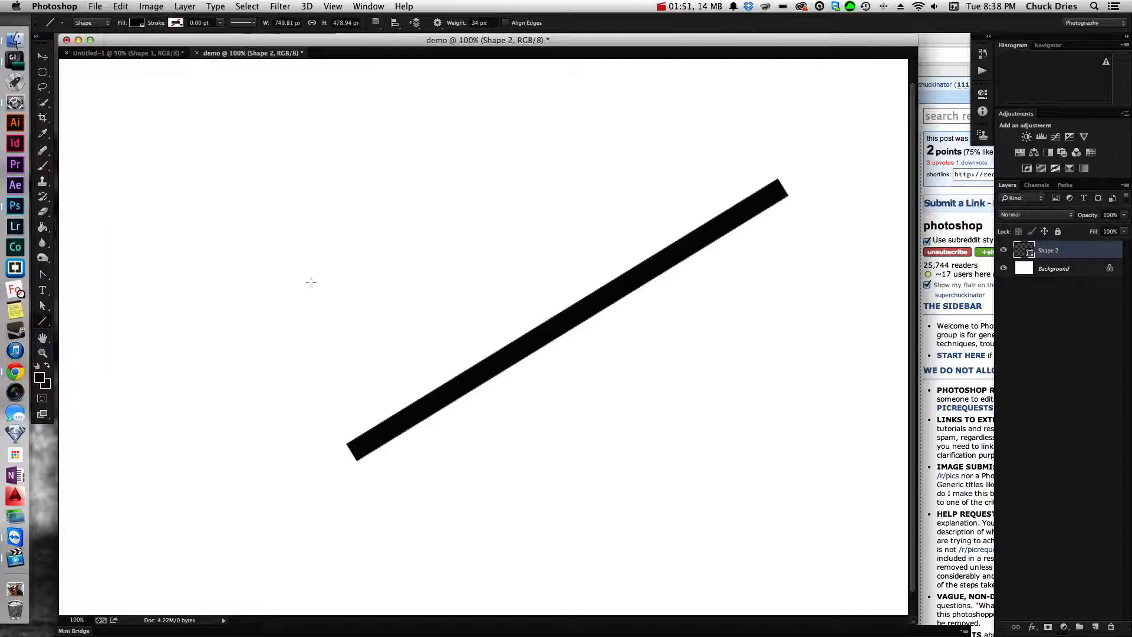
Step: Draw two more bars, then set Weight to 138 px and Stroke width to 26 pt
{"action": "left_click_drag", "start_coordinate": [208, 328], "coordinate": [677, 159]}
{"action": "left_click_drag", "start_coordinate": [620, 110], "coordinate": [216, 543]}
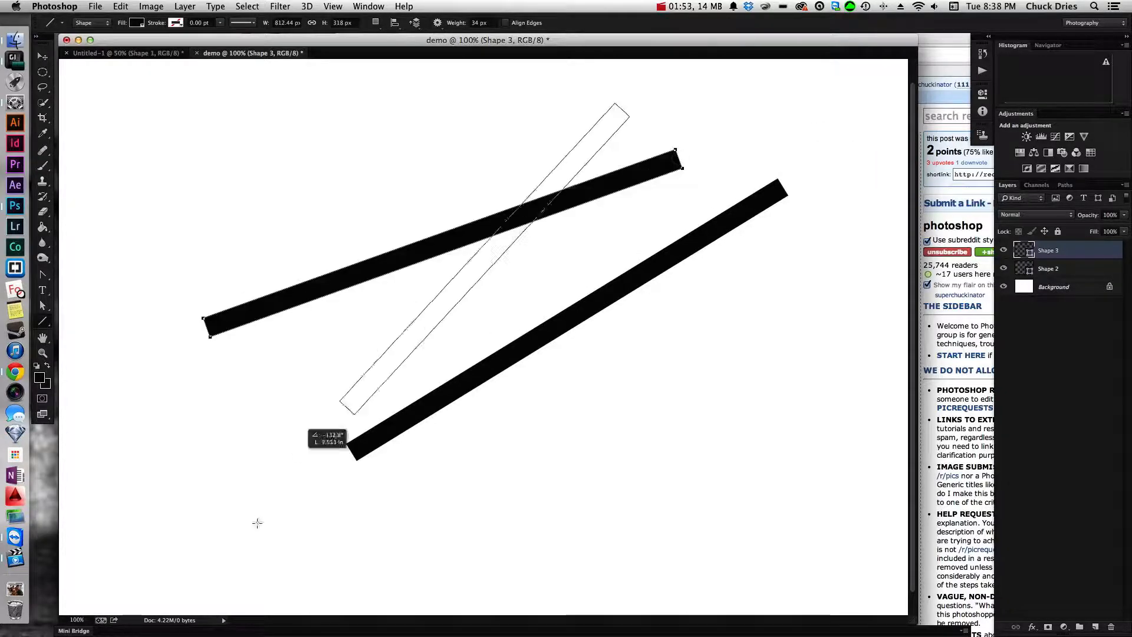
{"action": "left_click", "coordinate": [483, 21]}
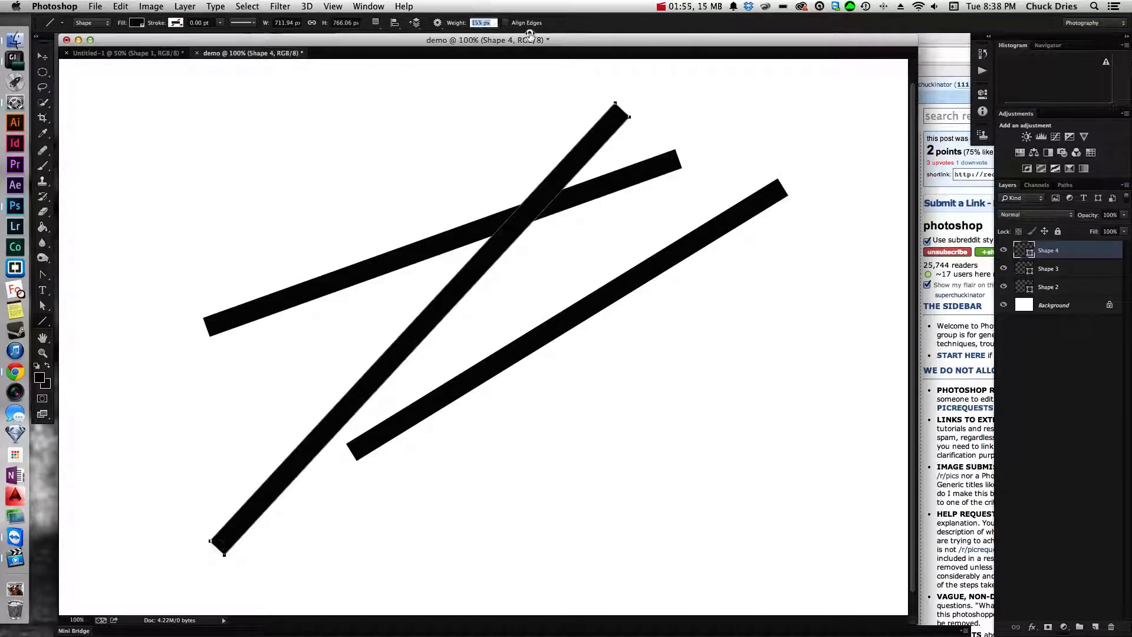
{"action": "type", "text": "138"}
{"action": "key", "text": "Return"}
{"action": "left_click", "coordinate": [217, 25]}
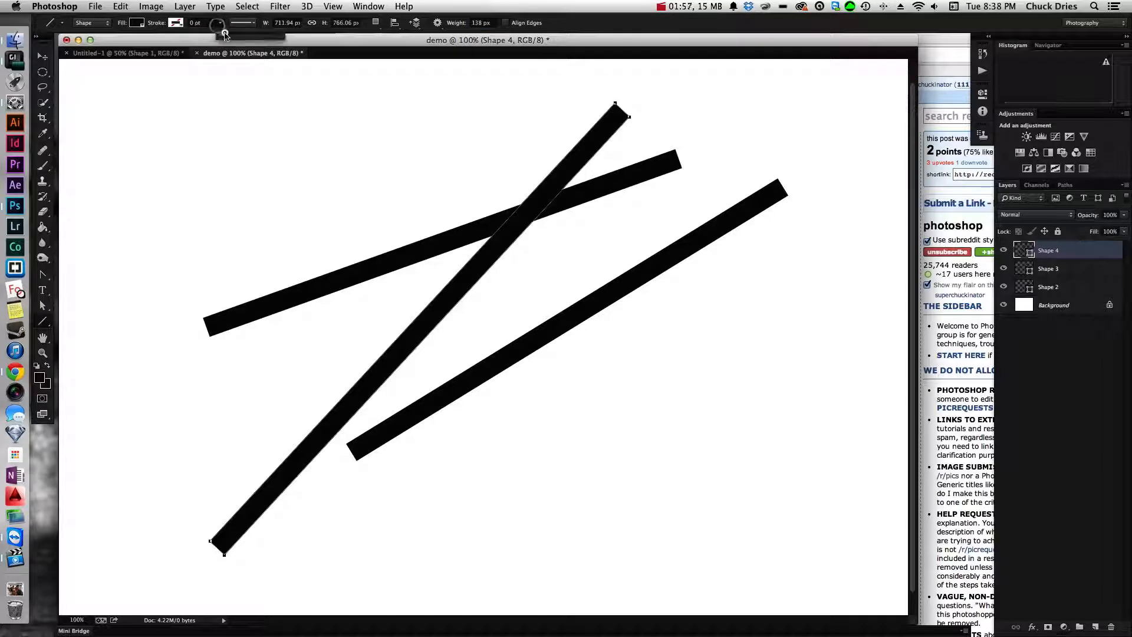
{"action": "type", "text": "26"}
{"action": "key", "text": "Return"}
Step: Set Fill to No Color so the steep bar turns hollow, then draw two more hollow boxes
{"action": "left_click", "coordinate": [132, 22]}
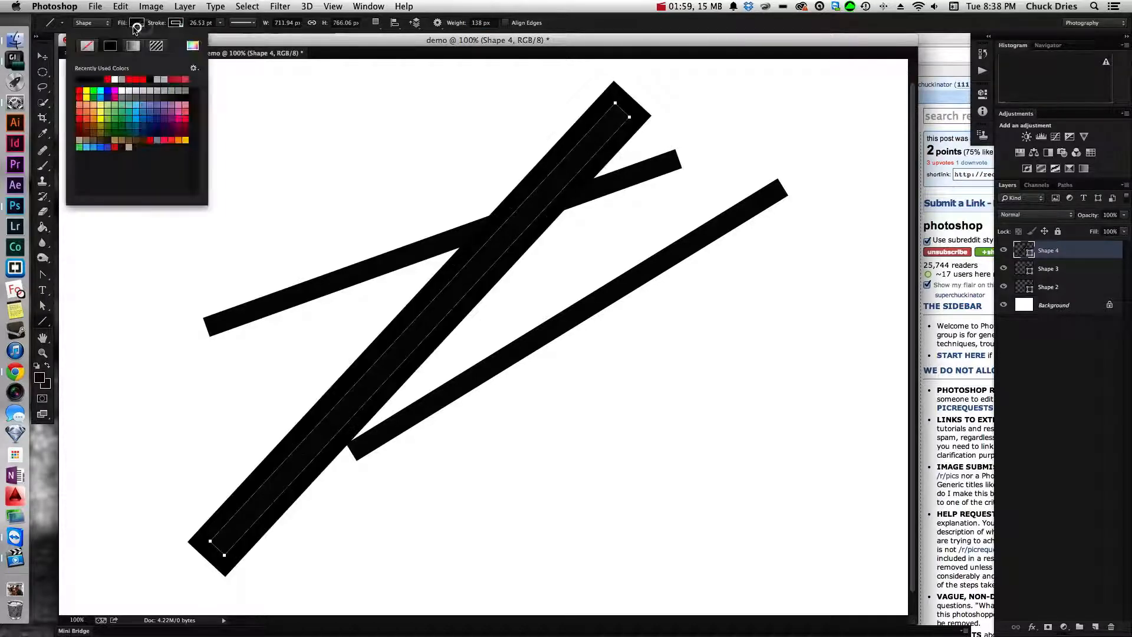
{"action": "left_click", "coordinate": [86, 46]}
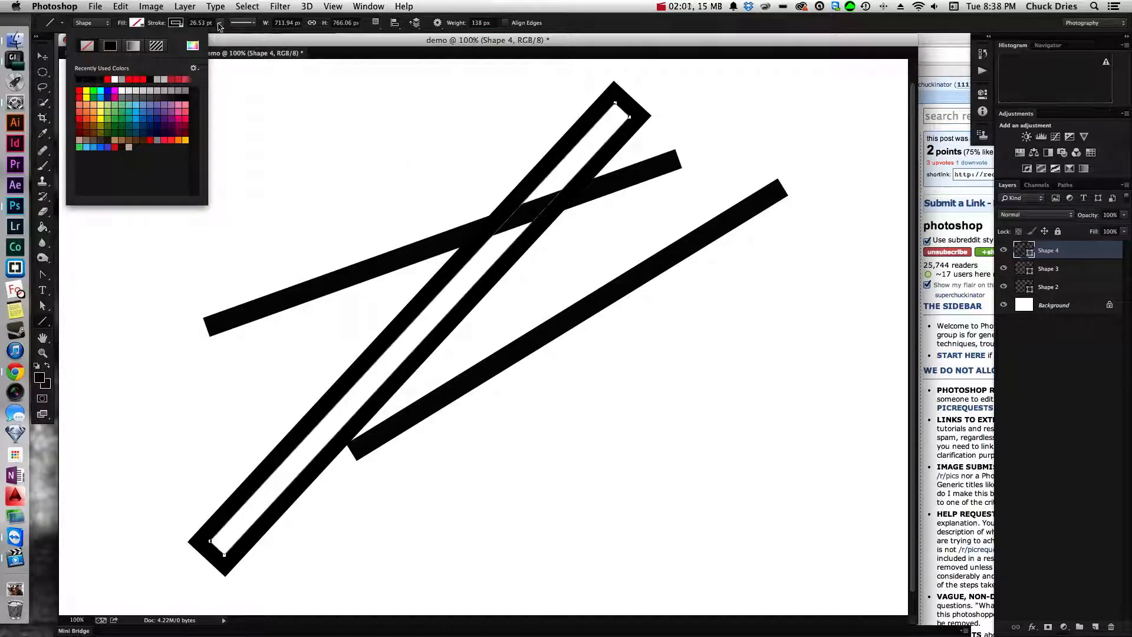
{"action": "left_click", "coordinate": [373, 132]}
{"action": "left_click_drag", "start_coordinate": [373, 132], "coordinate": [213, 408]}
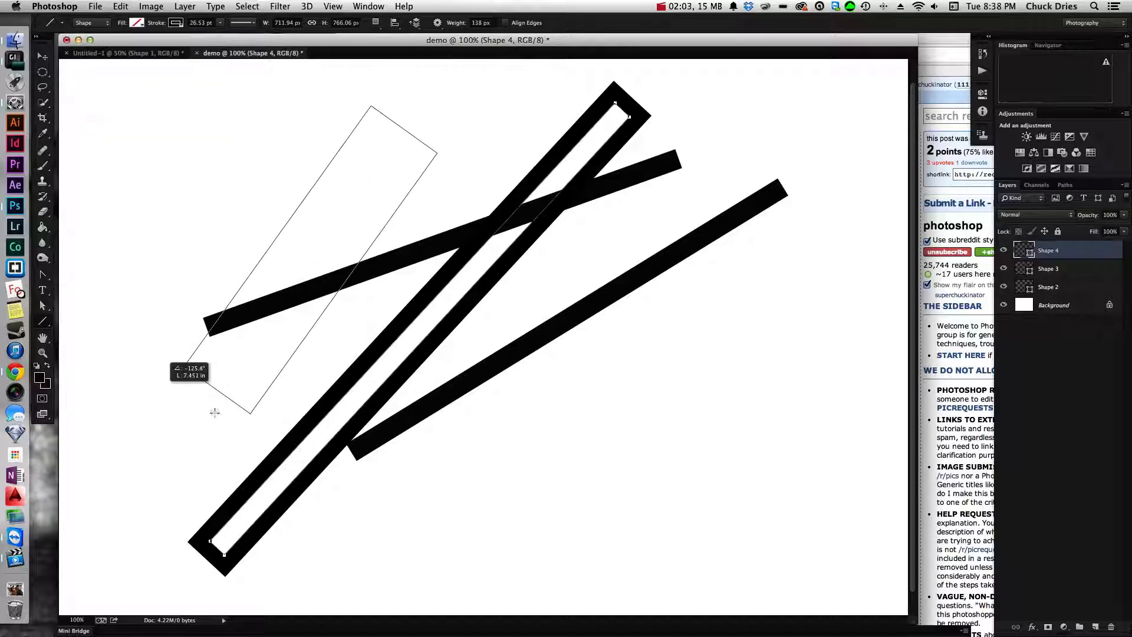
{"action": "left_click_drag", "start_coordinate": [695, 500], "coordinate": [181, 140]}
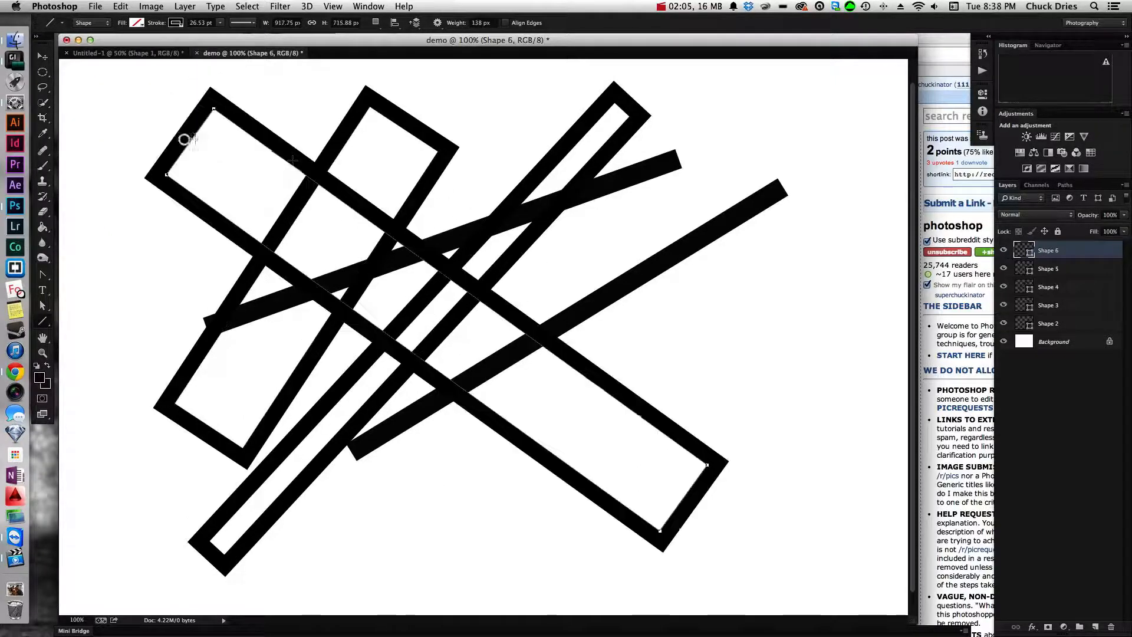